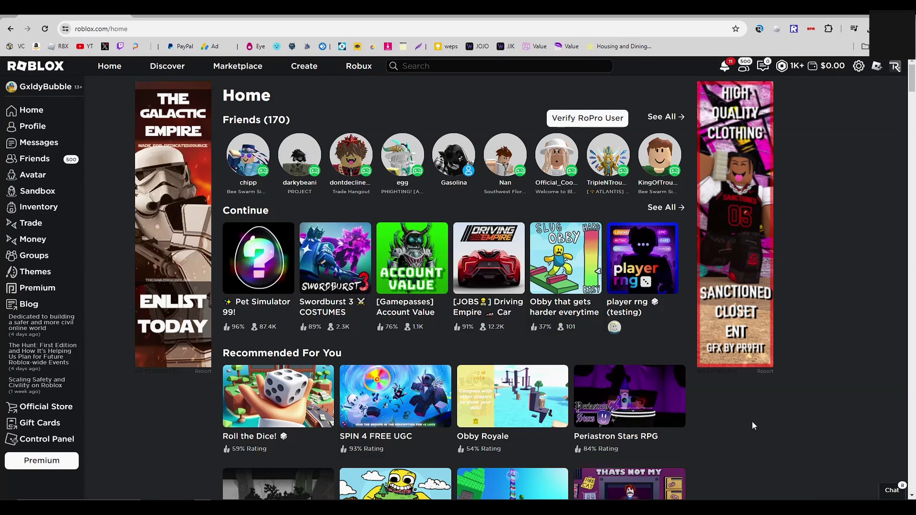
Step: Scroll down through the Roblox home page, then jump back to the top
scroll(752, 403, "down", 4)
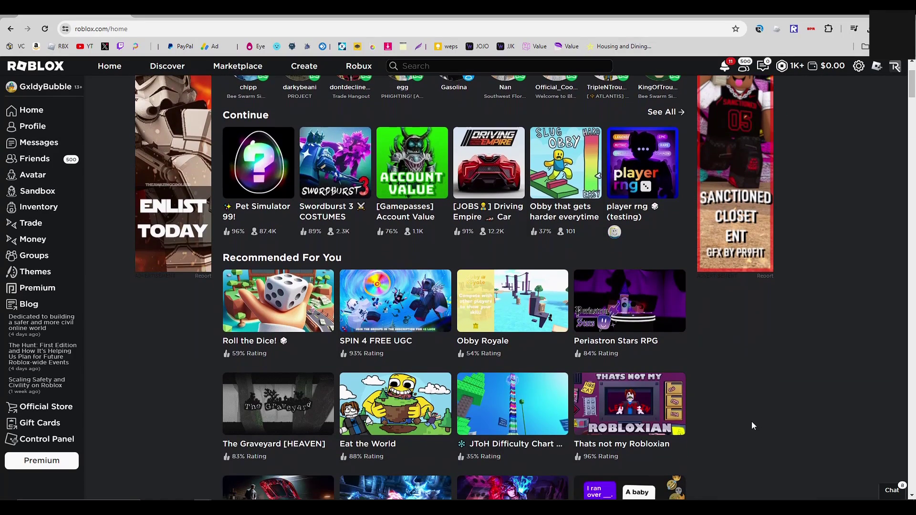
scroll(752, 425, "down", 15)
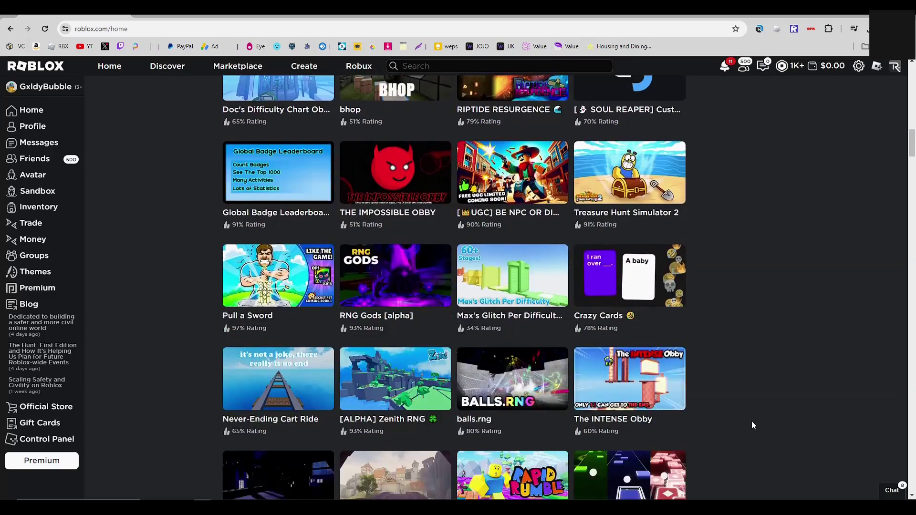
scroll(648, 353, "down", 14)
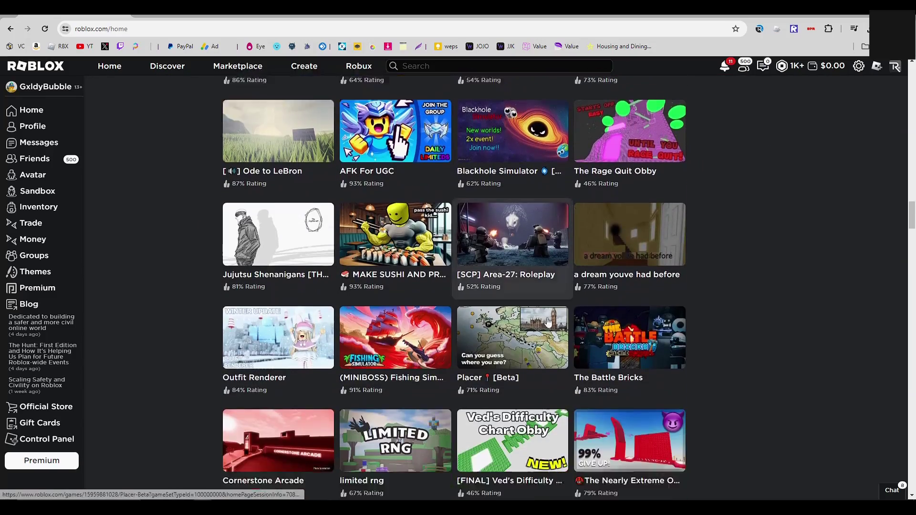
scroll(563, 369, "down", 20)
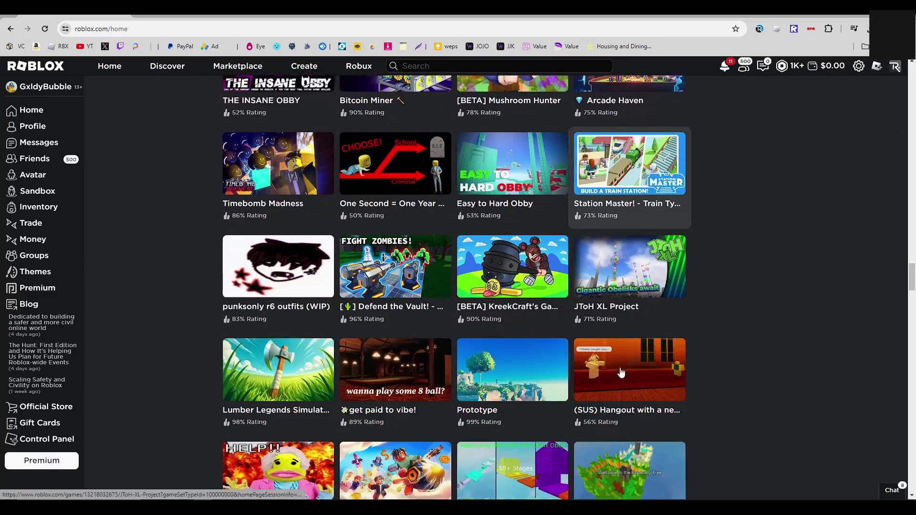
scroll(621, 372, "down", 20)
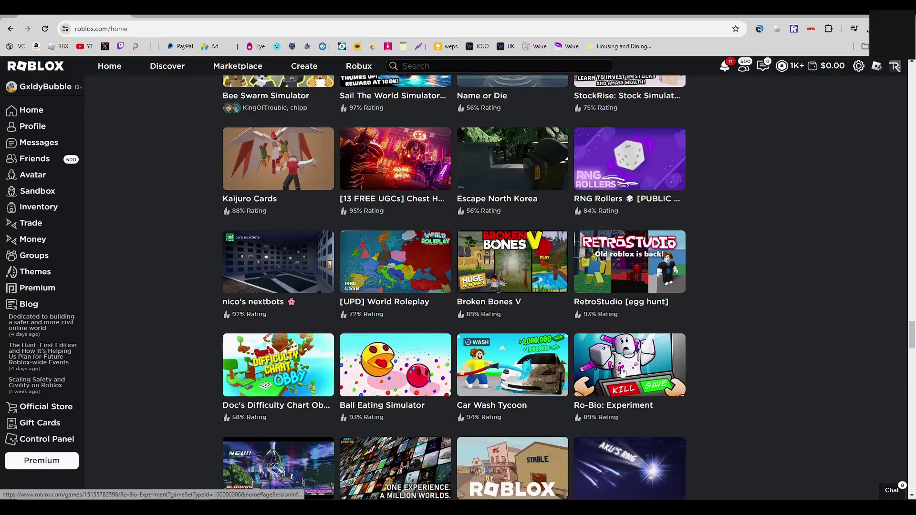
scroll(623, 374, "down", 20)
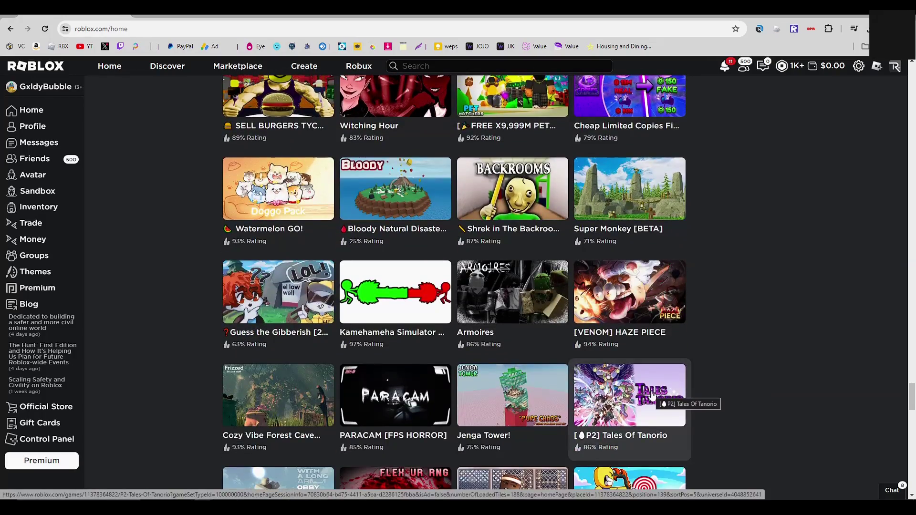
scroll(652, 394, "down", 20)
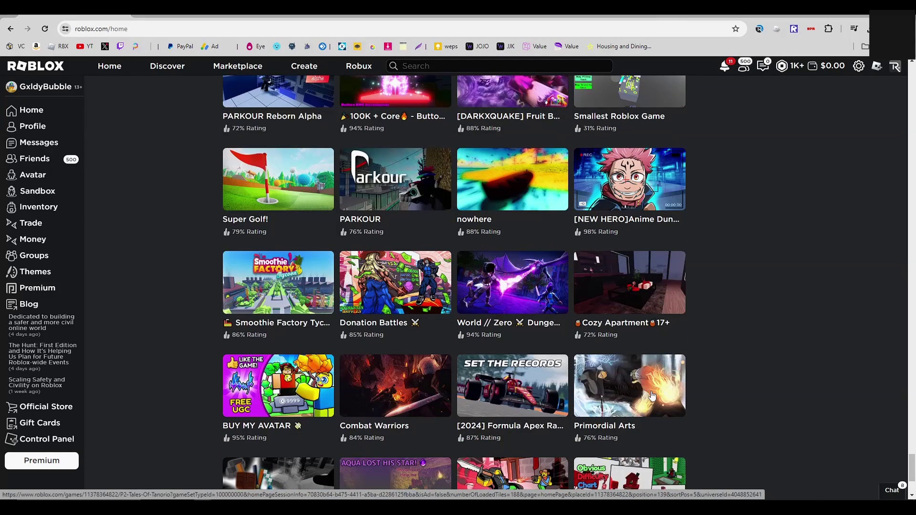
scroll(652, 396, "down", 1)
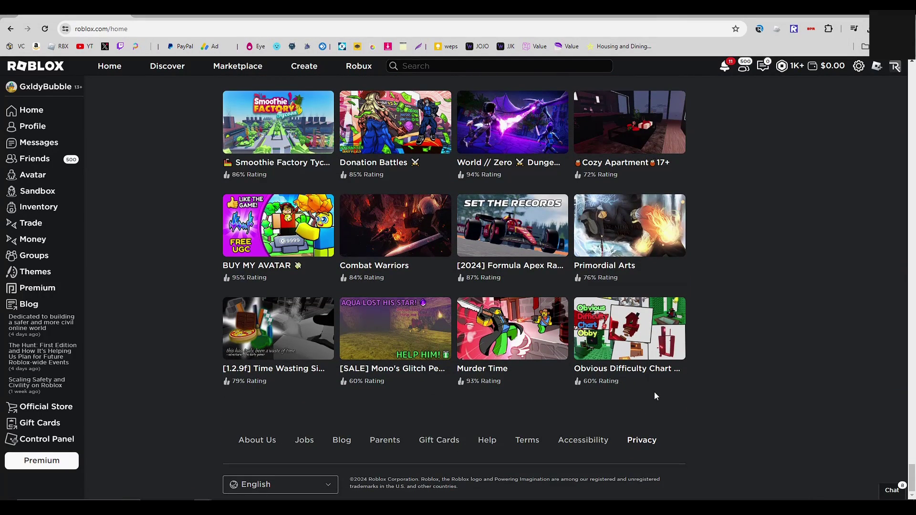
key("Home")
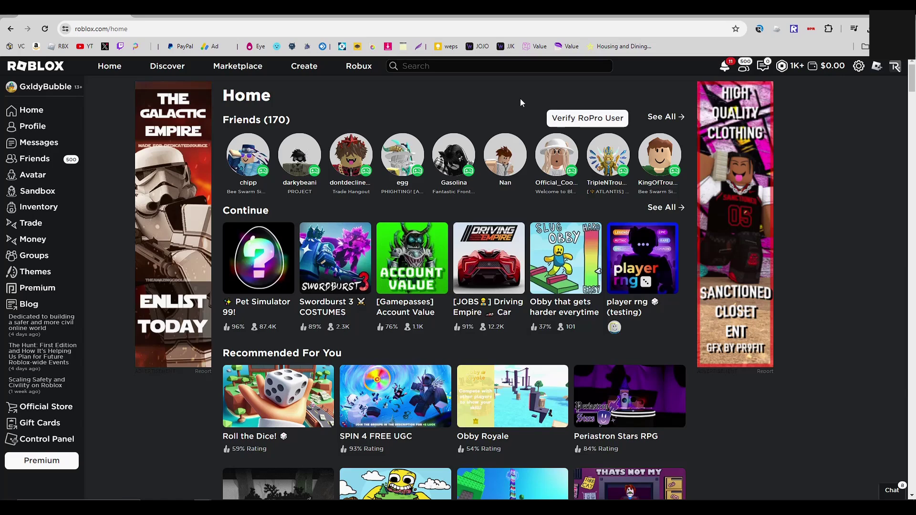
Step: Turn on RoPro's 'Most played experiences on homepage' setting and read its details
left_click(759, 28)
left_click(759, 28)
left_click(759, 29)
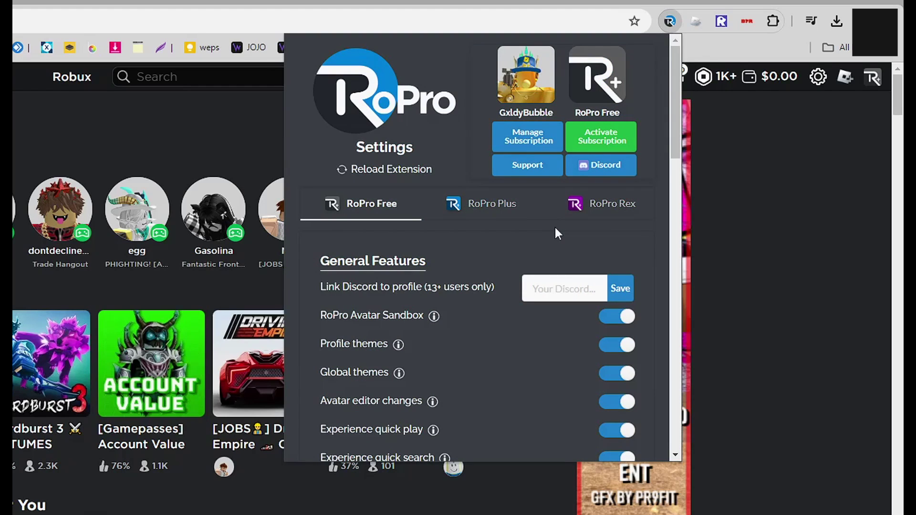
left_click(242, 139)
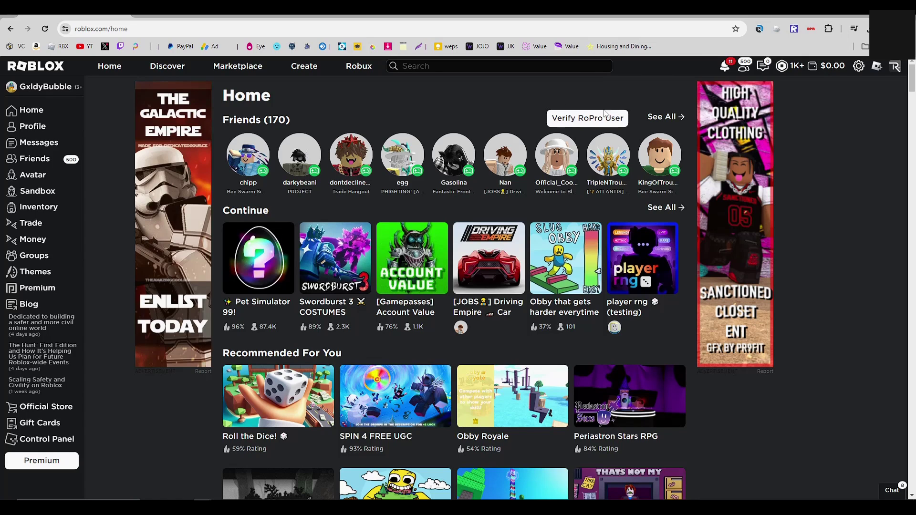
left_click(759, 29)
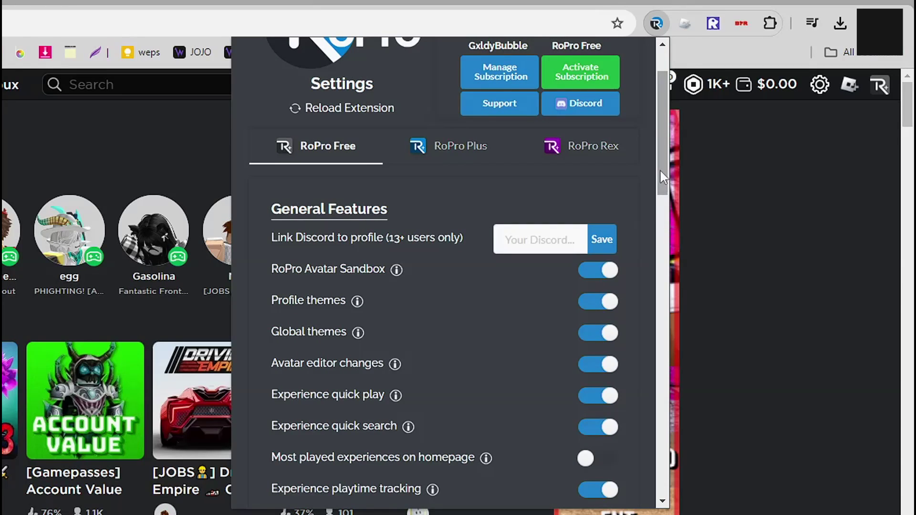
scroll(761, 130, "down", 1)
left_click_drag(660, 192, 675, 217)
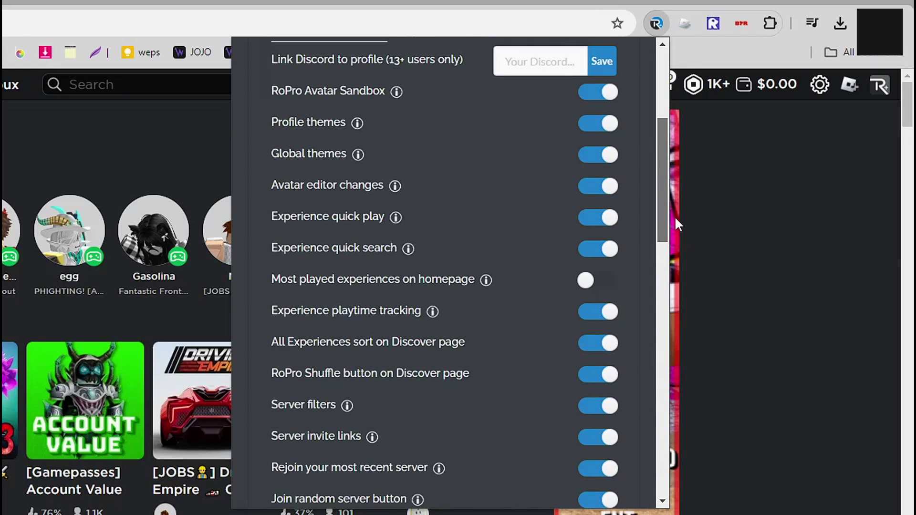
left_click(487, 280)
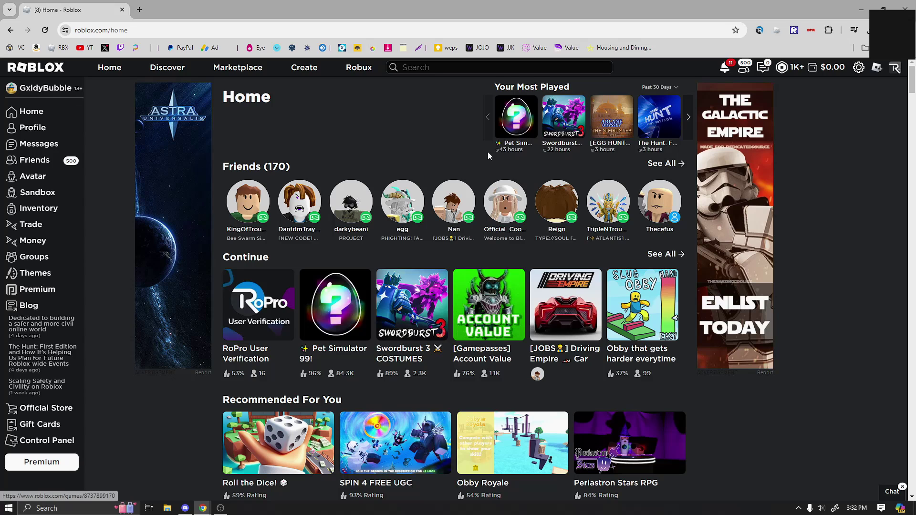
Step: Page through the Your Most Played row on the home page, then bring up BTRoblox settings
left_click(689, 117)
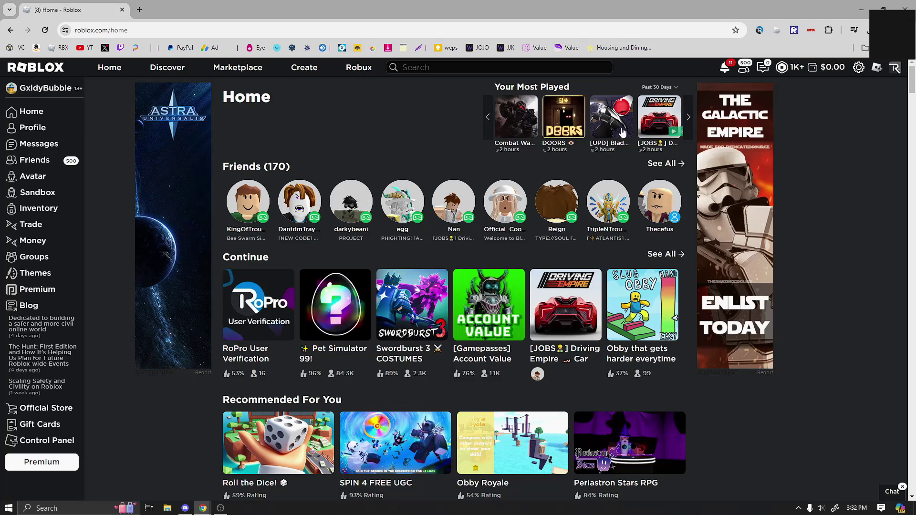
left_click(488, 118)
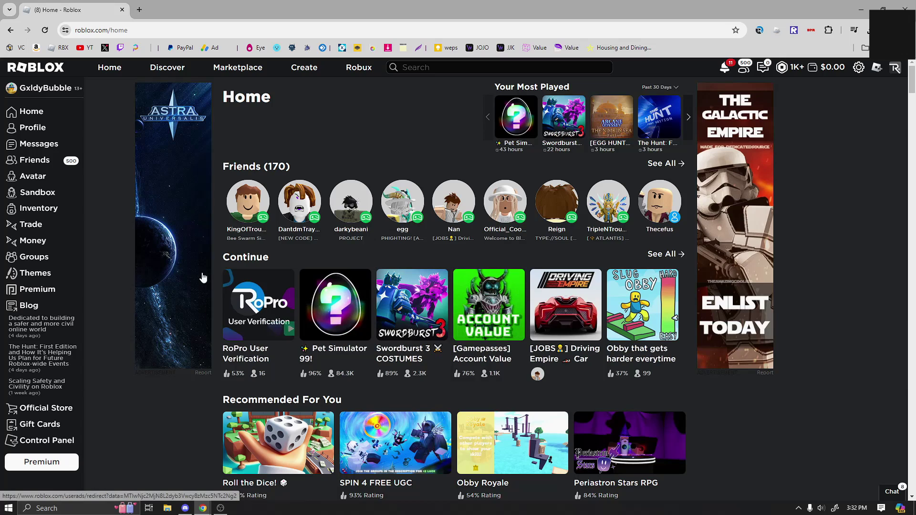
scroll(287, 267, "down", 6)
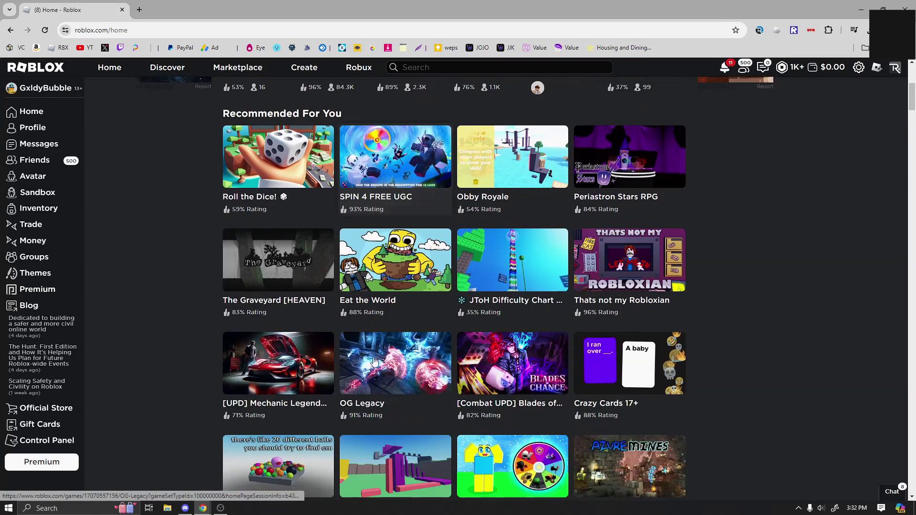
scroll(375, 362, "up", 6)
left_click(811, 32)
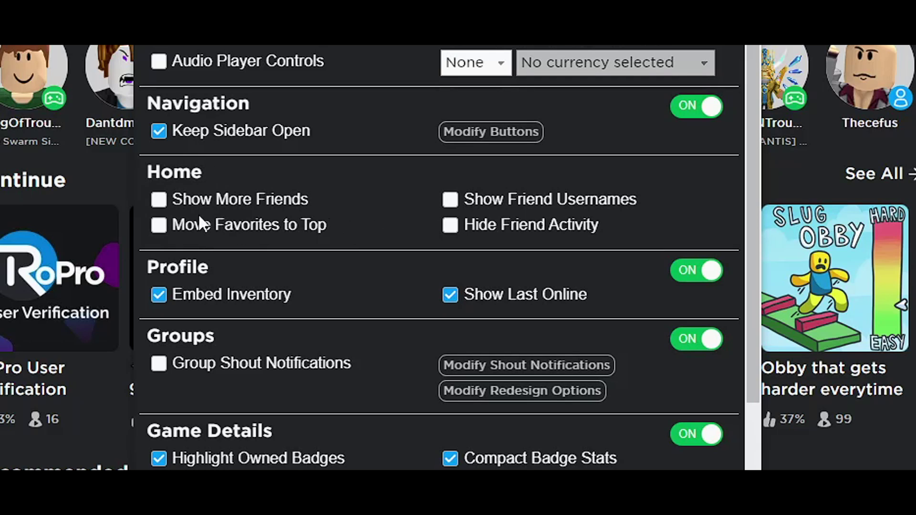
Step: Enable Show More Friends, Move Favorites to Top and Show Friend Usernames, leaving Hide Friend Activity off
left_click(164, 205)
left_click(161, 228)
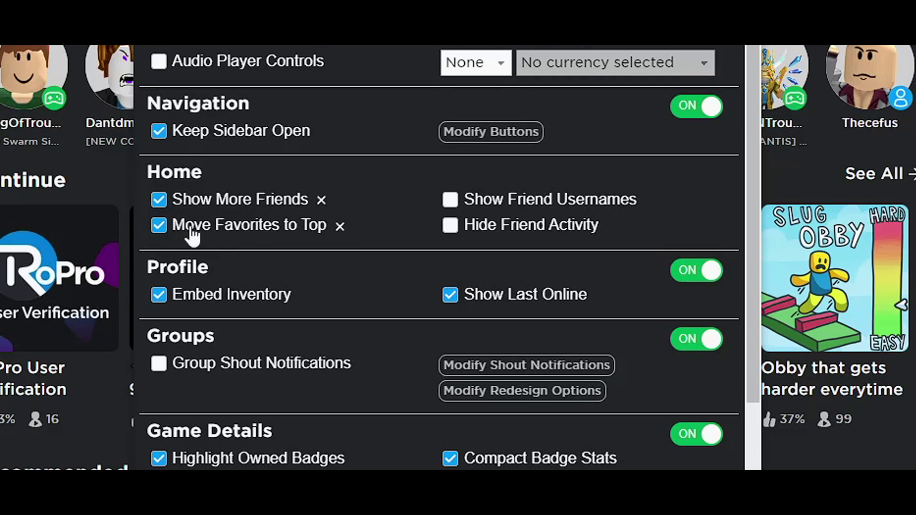
left_click(450, 202)
left_click(450, 228)
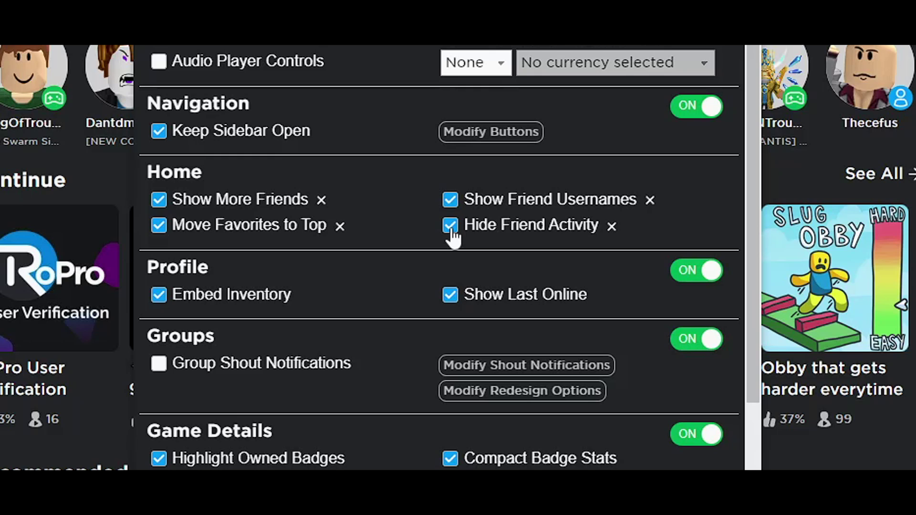
left_click(451, 227)
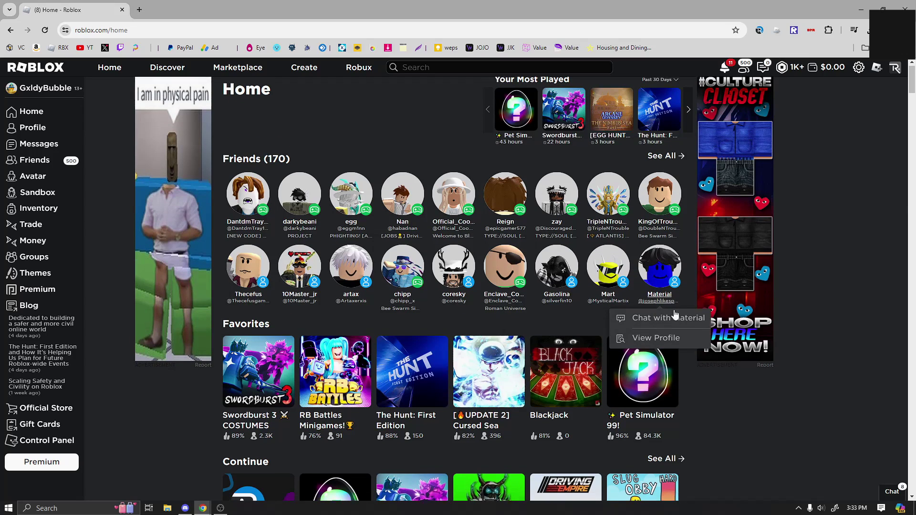
scroll(692, 342, "down", 3)
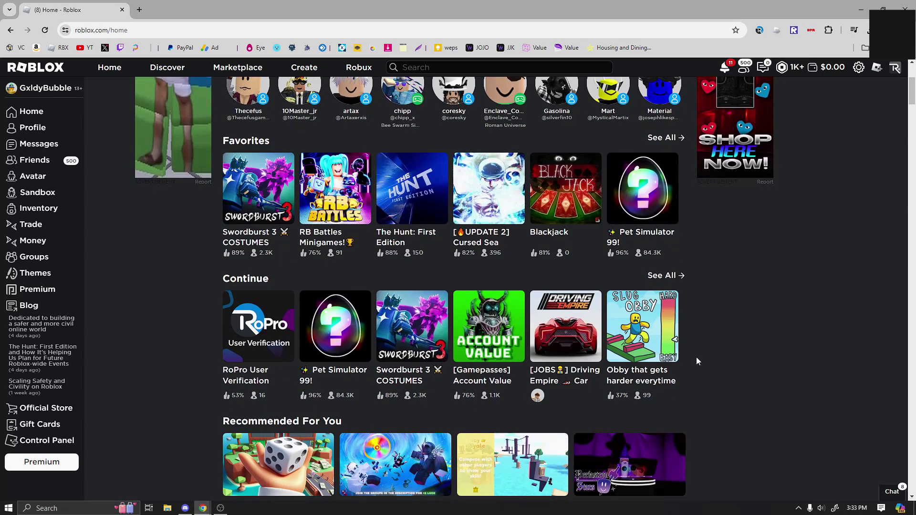
scroll(697, 357, "up", 2)
mouse_move(618, 282)
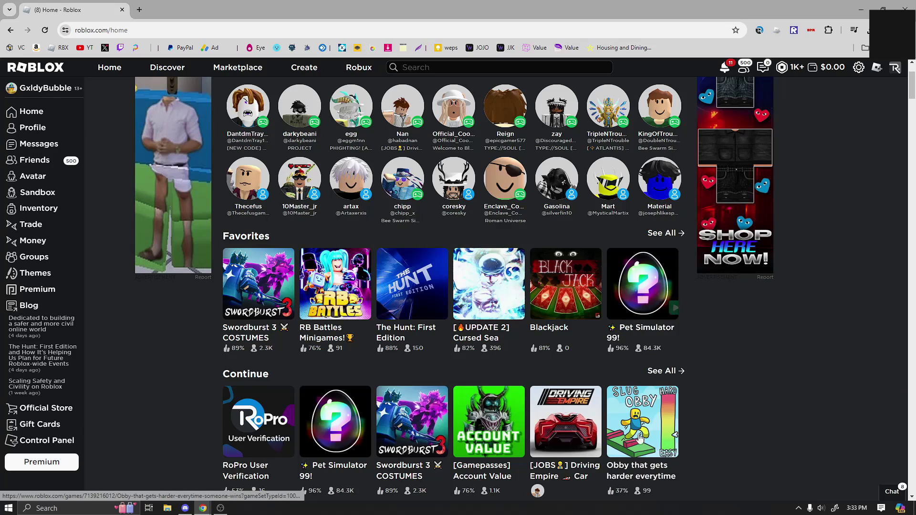
mouse_move(663, 415)
scroll(709, 374, "down", 3)
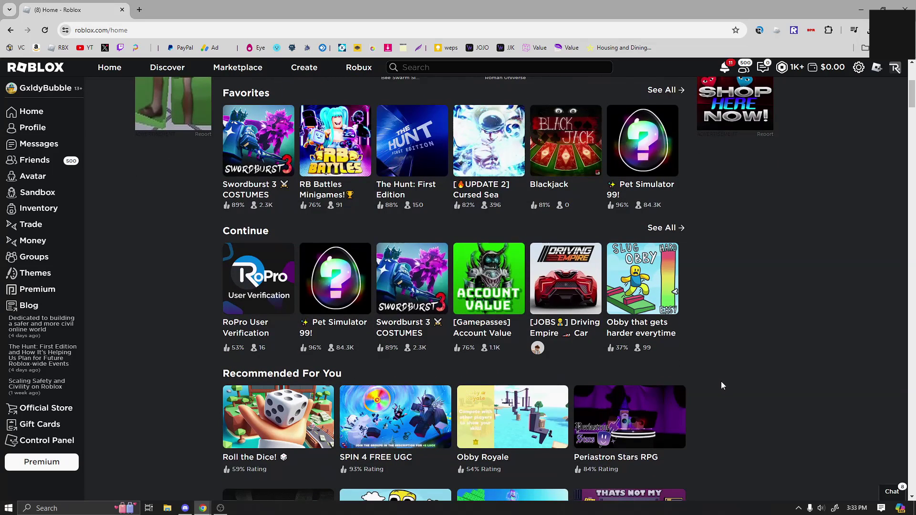
scroll(720, 381, "up", 5)
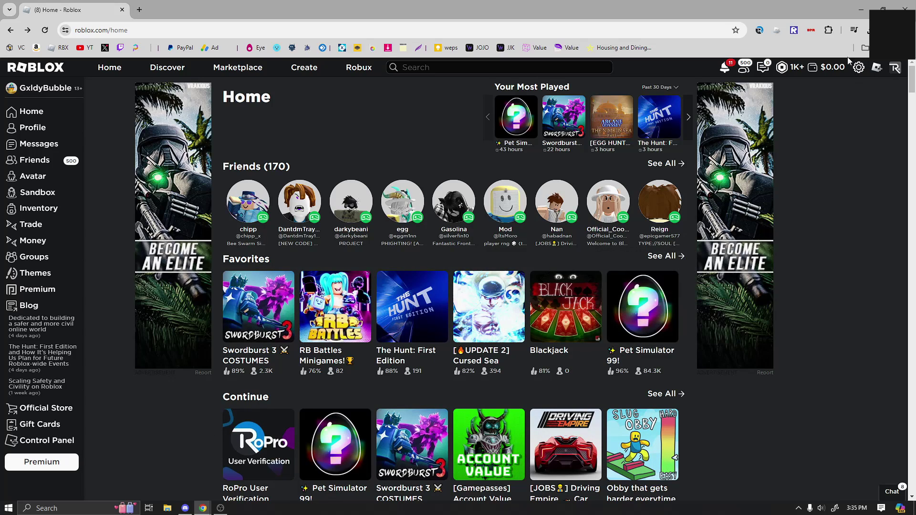
Step: Switch on RoSeal's 'Put home Continue sort at the top' and 'Put home Favorites sort at the top'
left_click(793, 31)
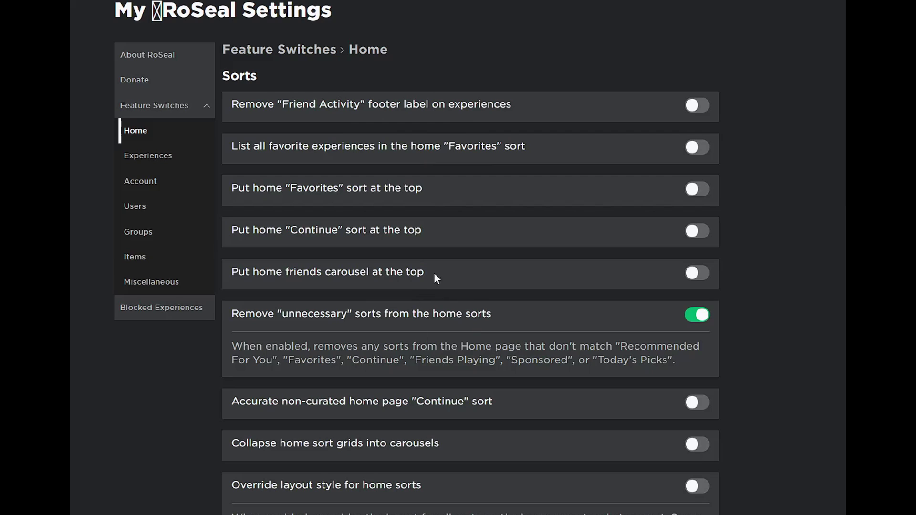
left_click(703, 241)
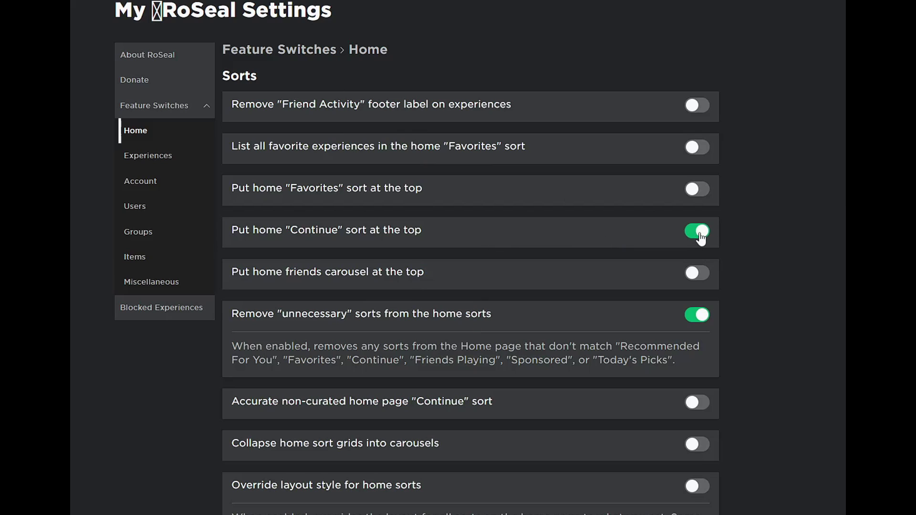
left_click(698, 193)
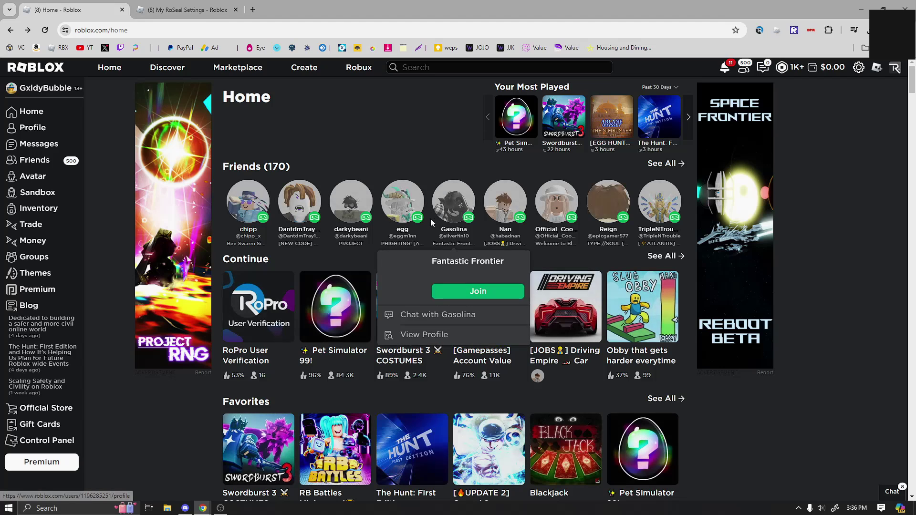
Step: Review the rearranged home page, then move to the Roblox+ settings page in the other tab
scroll(347, 309, "down", 2)
scroll(347, 310, "down", 3)
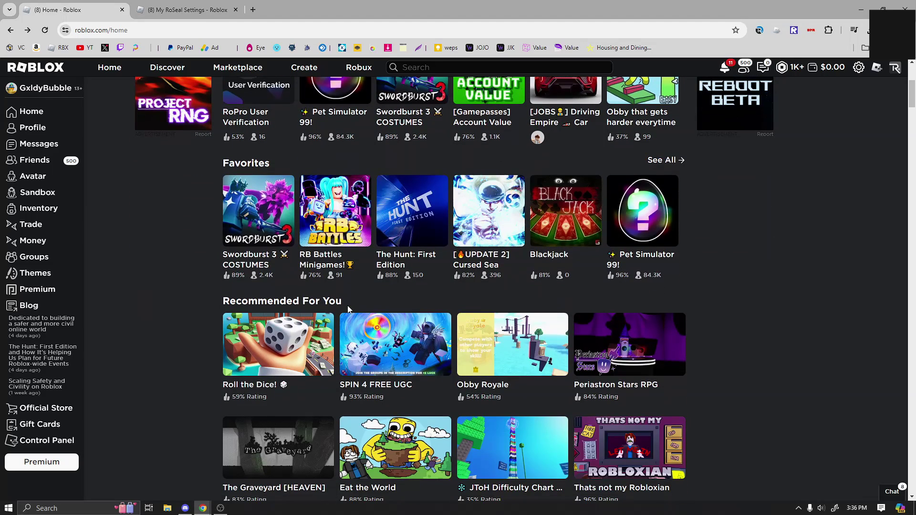
scroll(573, 370, "down", 10)
scroll(604, 389, "up", 15)
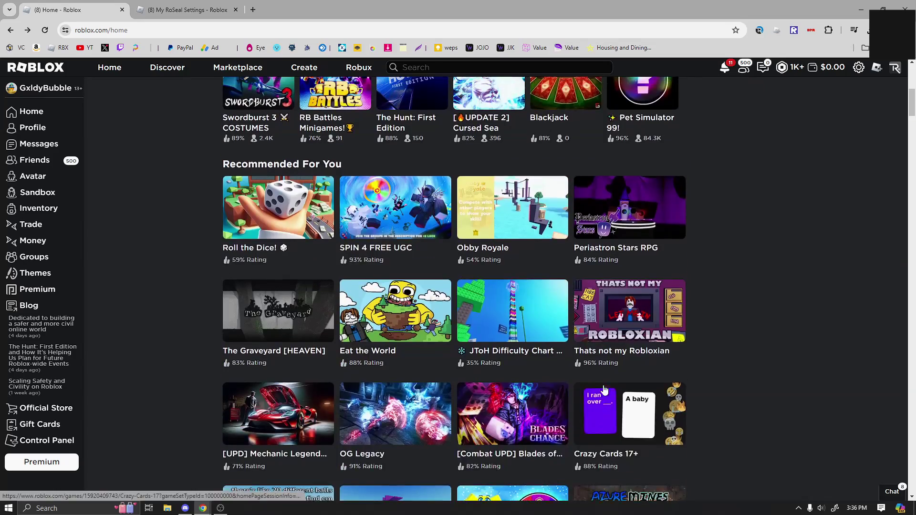
scroll(603, 244, "down", 2)
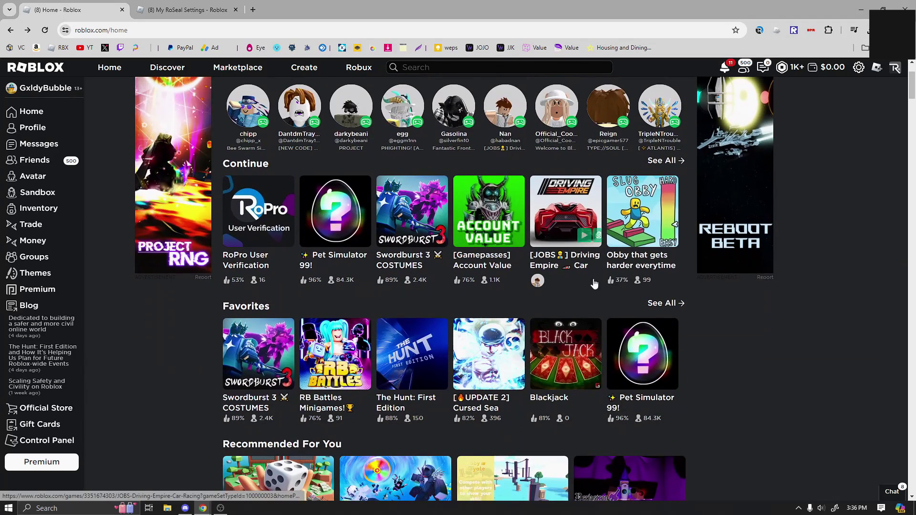
mouse_move(622, 325)
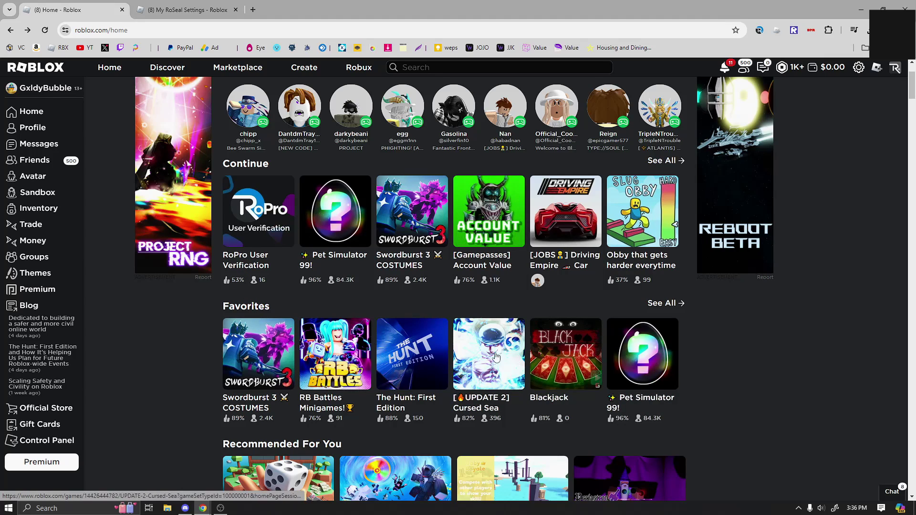
scroll(596, 378, "up", 2)
key("ctrl+Tab")
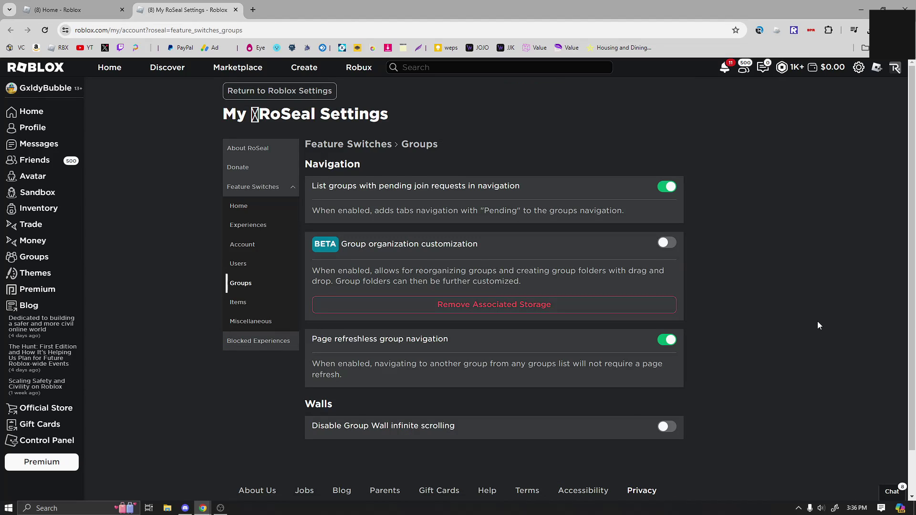
key("alt+Left")
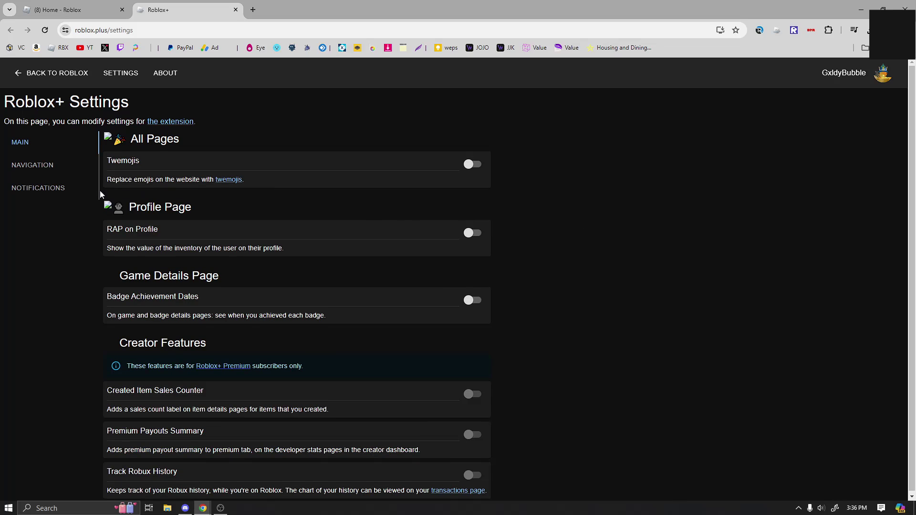
Step: Turn on Show DevEx Rates under Navigation and RAP on Profile, then close the Roblox+ tab
left_click(50, 167)
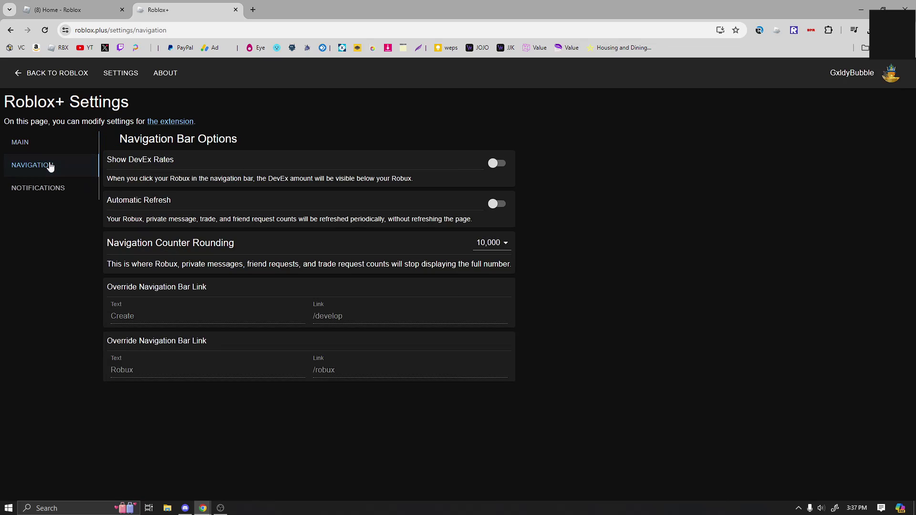
left_click(499, 165)
left_click(499, 165)
left_click(495, 165)
key("alt+Left")
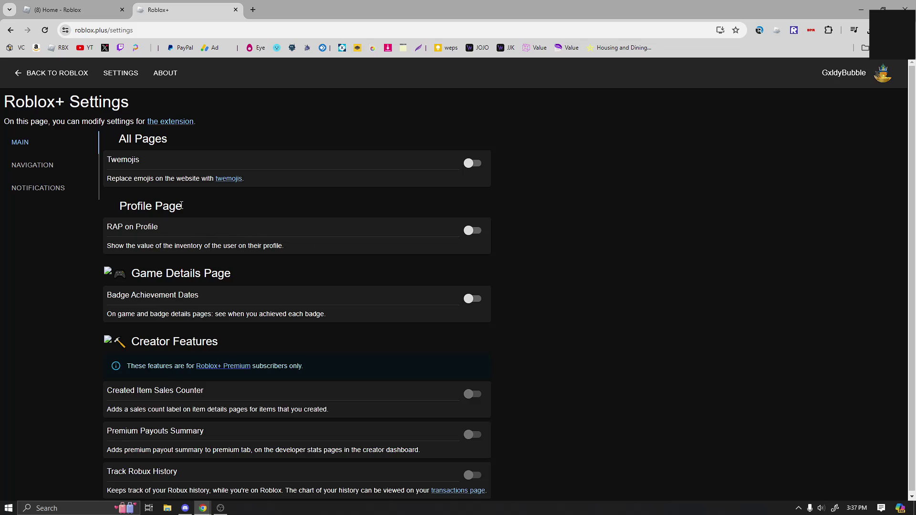
left_click(470, 232)
key("ctrl+w")
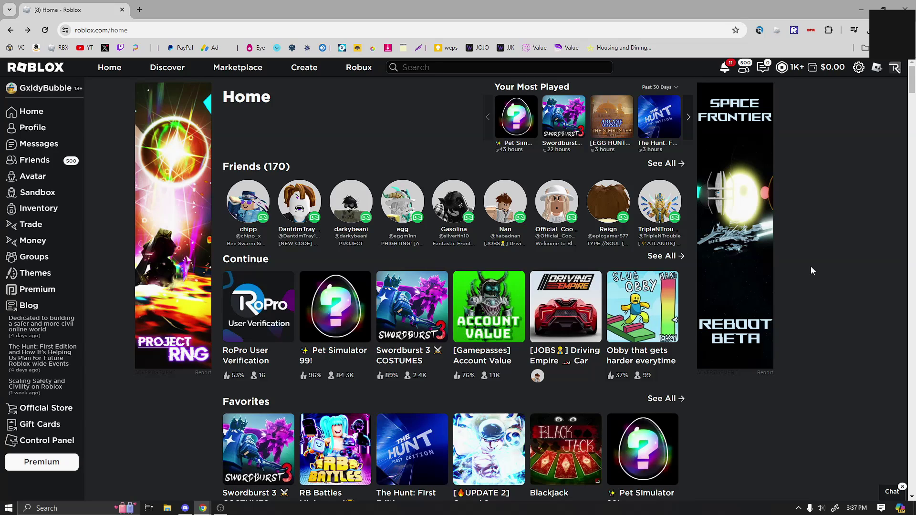
Step: In RoPro settings, flip between the Free, Plus and Rex tiers, ending on Rex
left_click(759, 30)
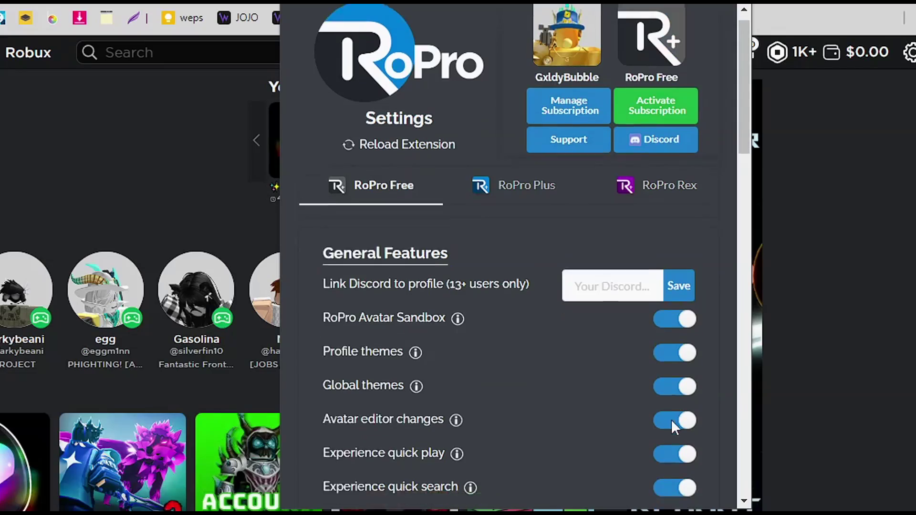
scroll(673, 421, "down", 20)
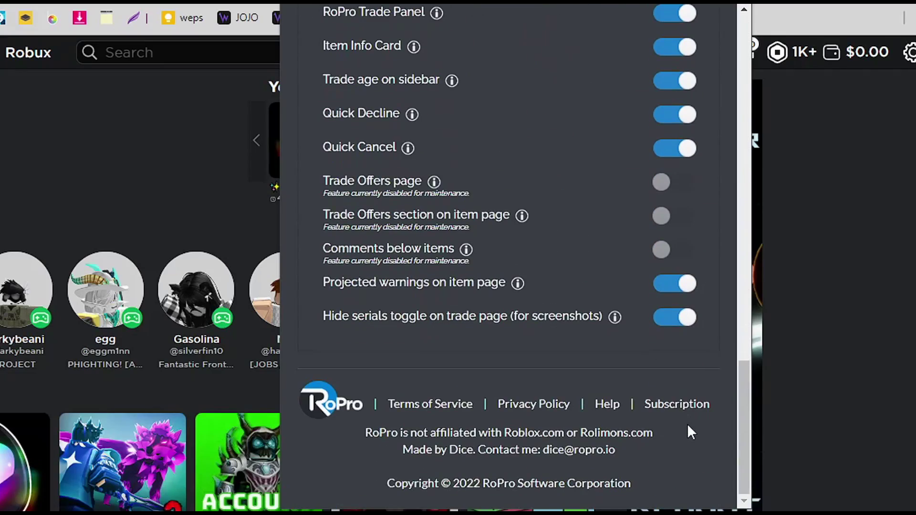
scroll(681, 425, "up", 20)
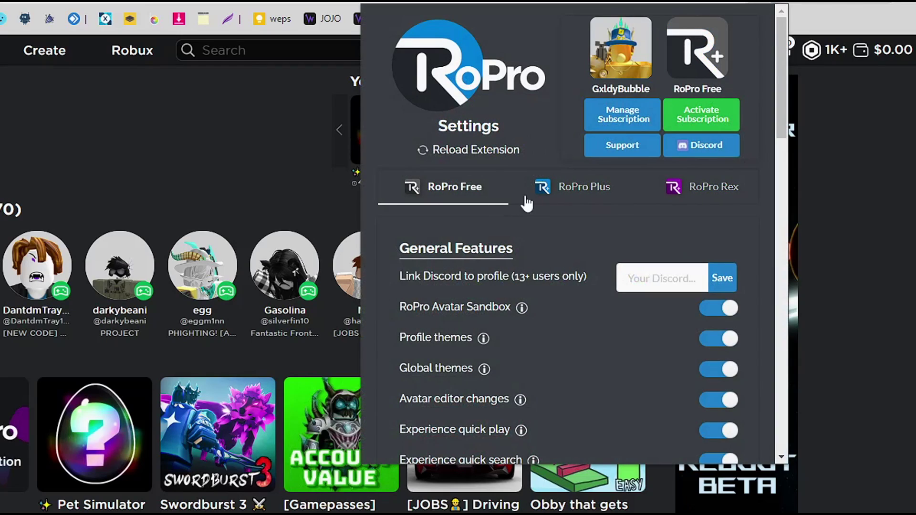
left_click(711, 201)
left_click(581, 190)
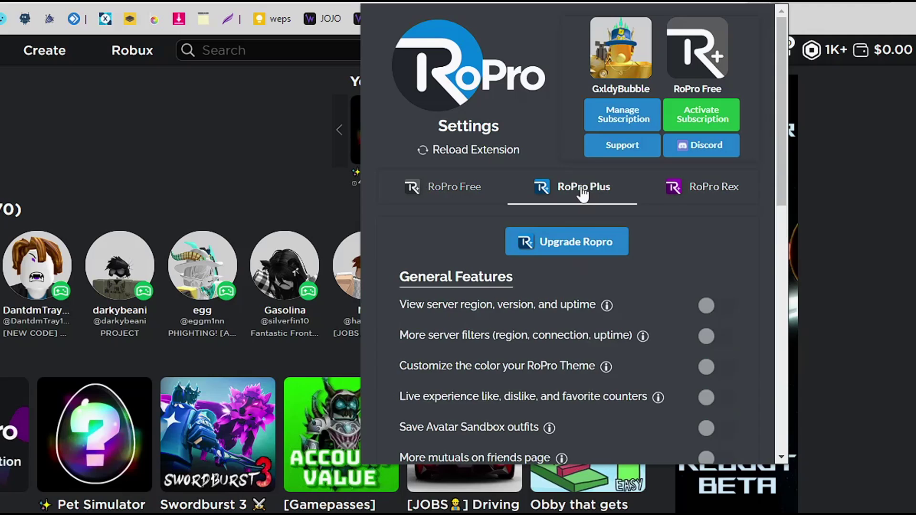
scroll(587, 331, "down", 12)
scroll(571, 339, "up", 8)
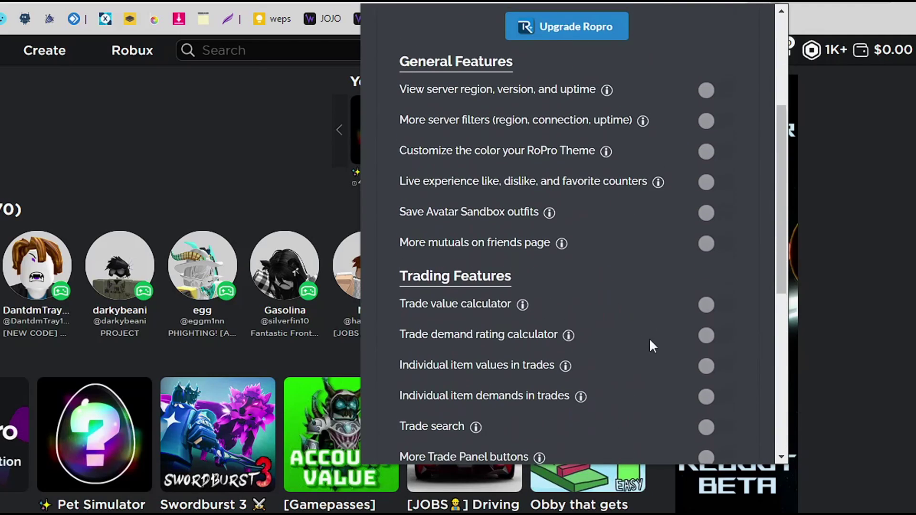
scroll(646, 370, "up", 5)
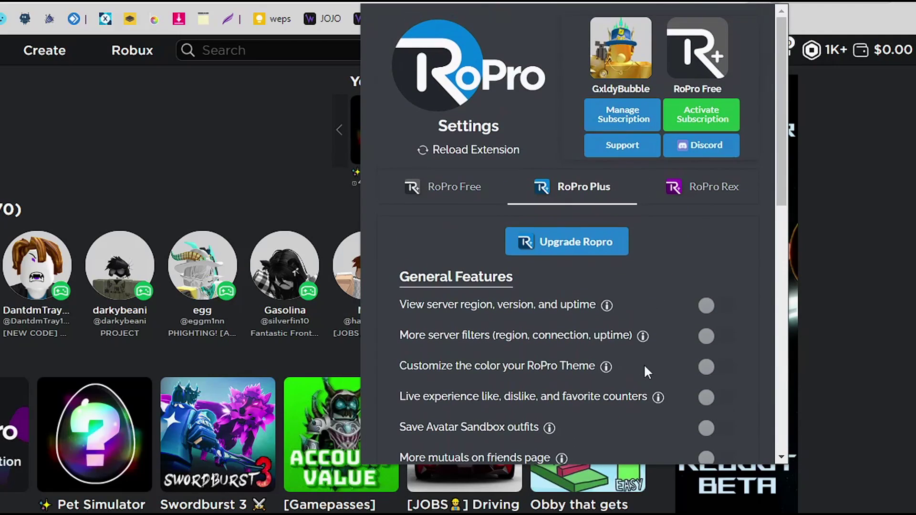
left_click(461, 190)
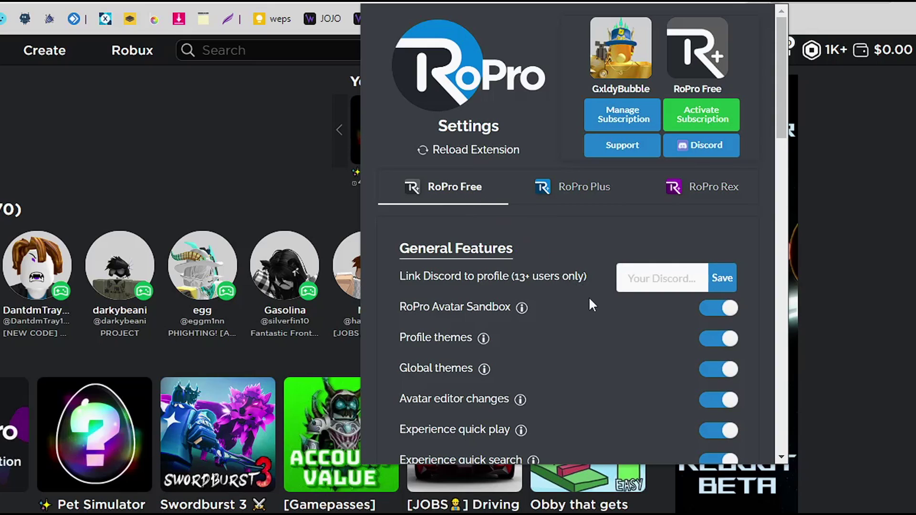
left_click(611, 195)
left_click(687, 195)
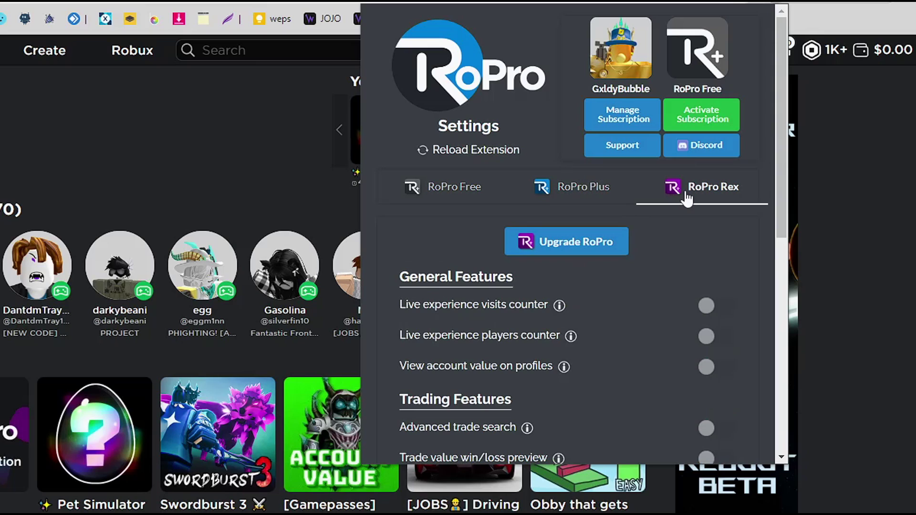
Step: Back on RoPro Free, view details for Mutual friends, Experience quick play and Server filters
left_click(474, 194)
scroll(659, 356, "down", 10)
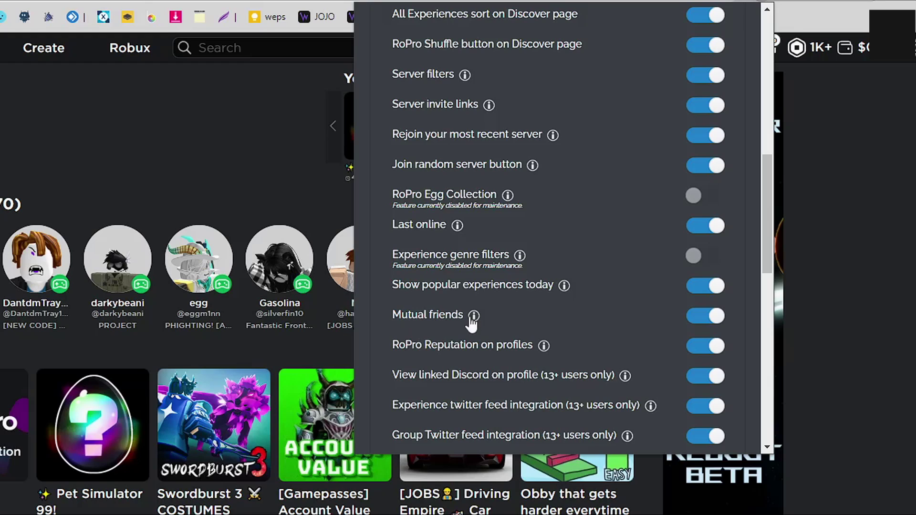
left_click(472, 317)
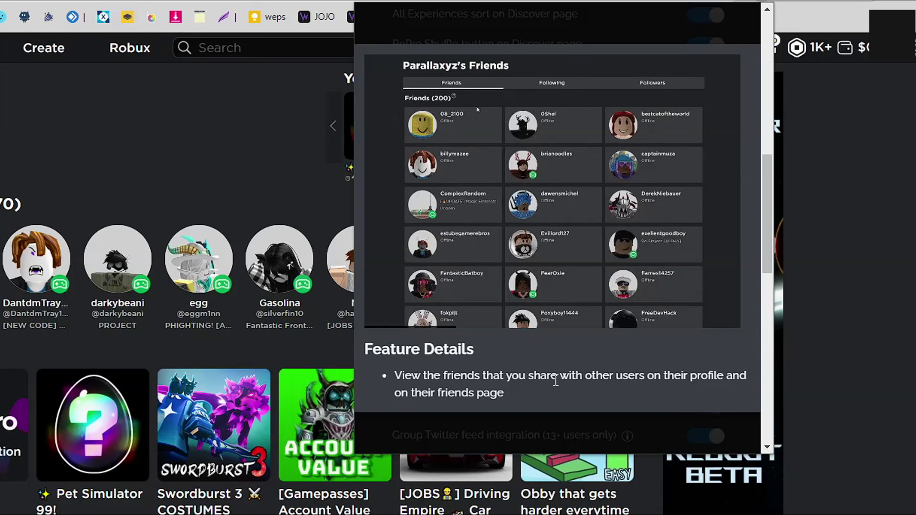
left_click(556, 419)
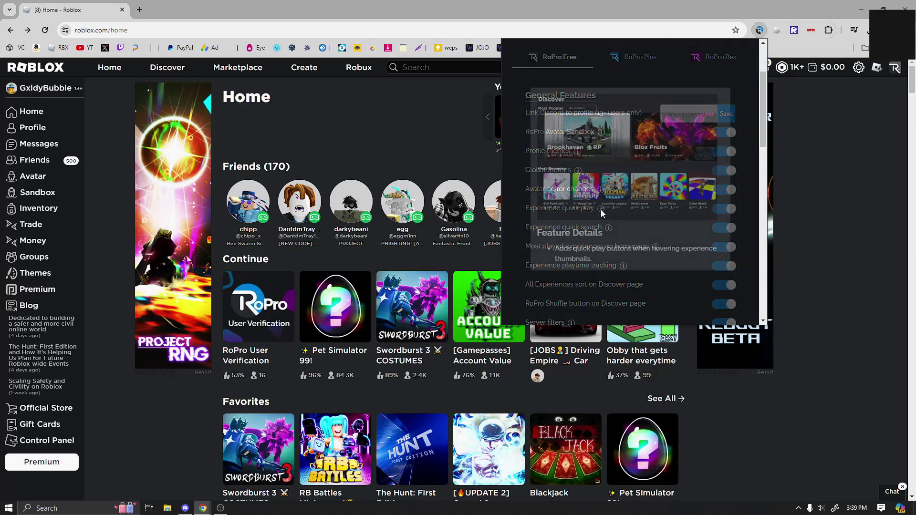
left_click(601, 210)
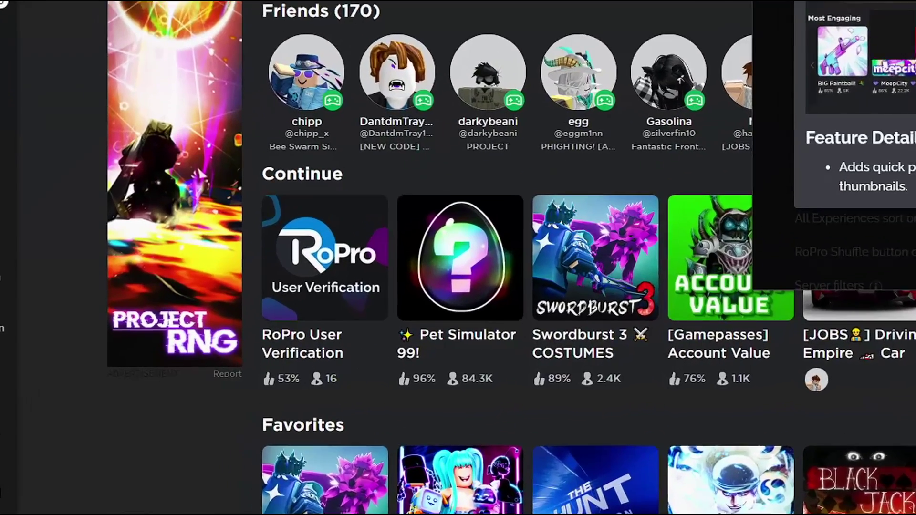
mouse_move(262, 338)
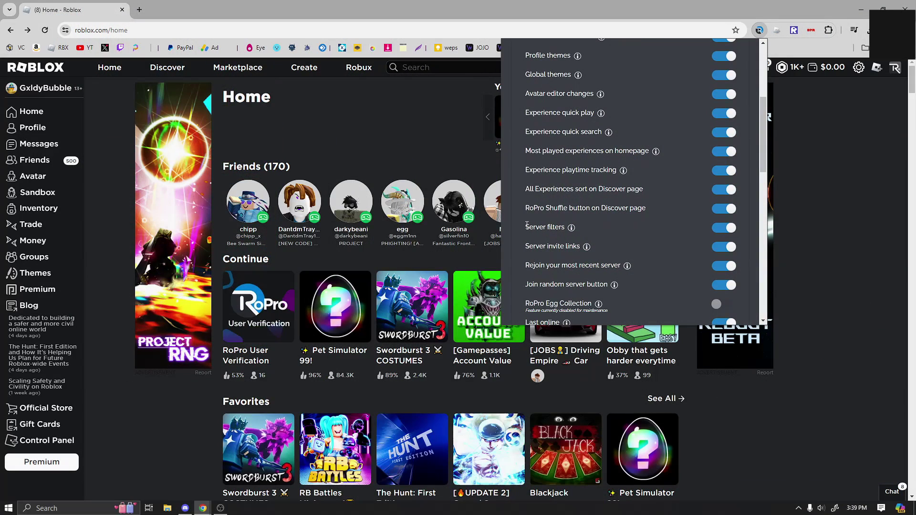
left_click(570, 229)
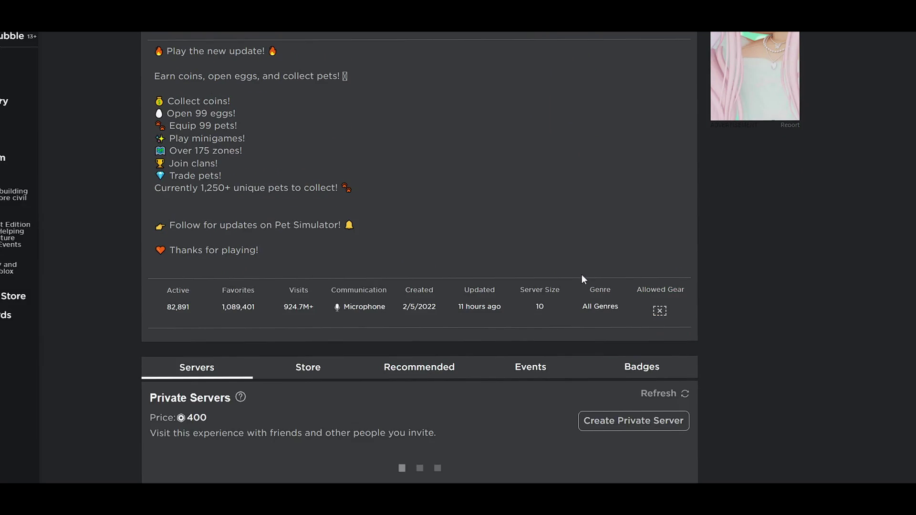
Step: Open the Other Servers filters on the game page and preview the Server Region and Player Count choices
scroll(593, 282, "down", 6)
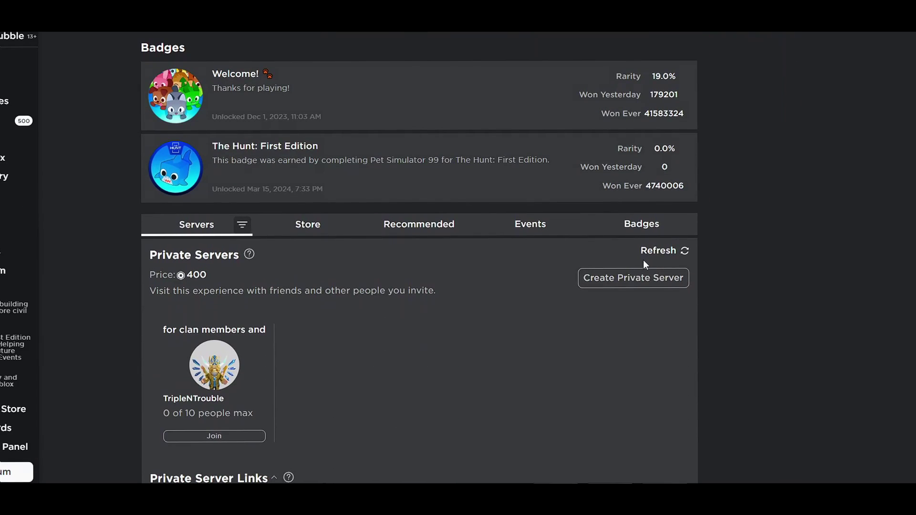
scroll(643, 260, "down", 8)
left_click(606, 263)
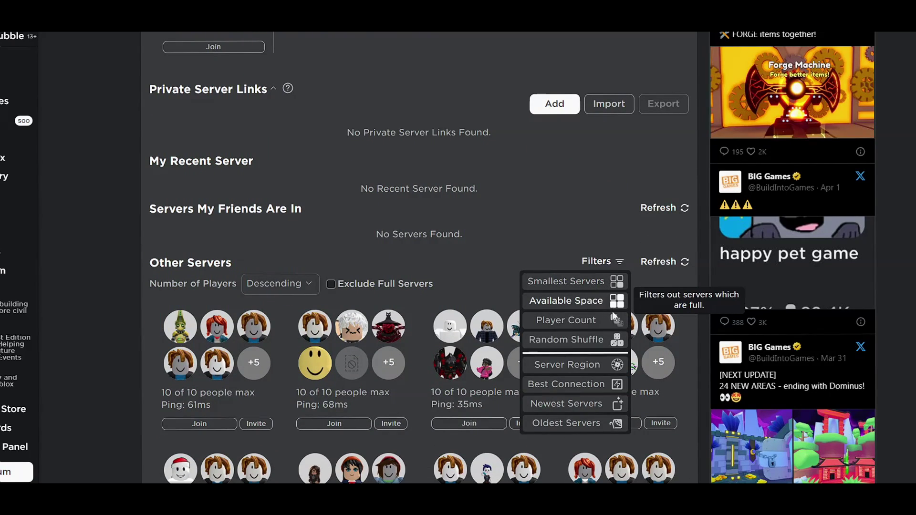
scroll(573, 343, "down", 4)
scroll(561, 368, "up", 4)
left_click(562, 367)
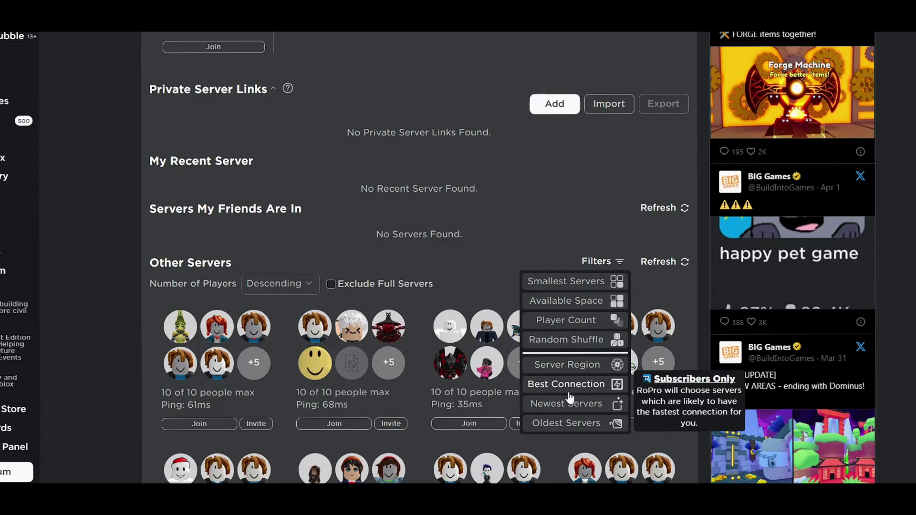
mouse_move(572, 376)
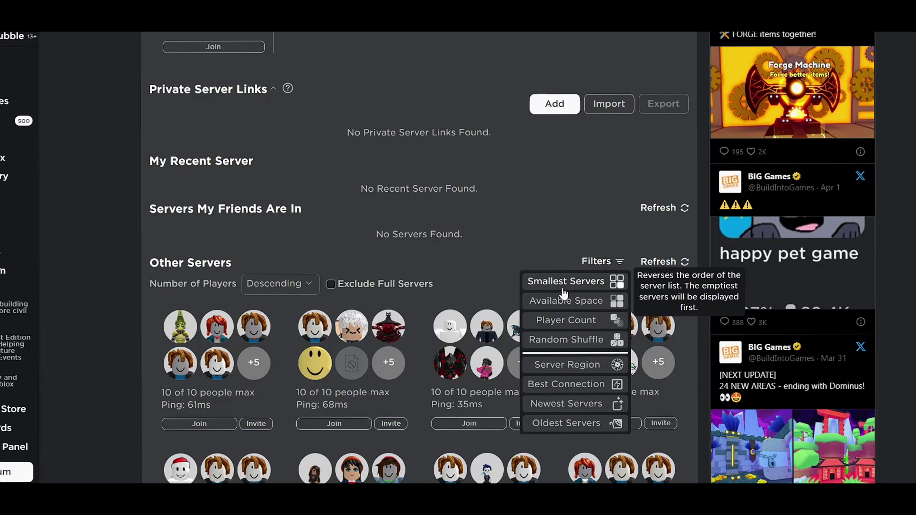
mouse_move(562, 322)
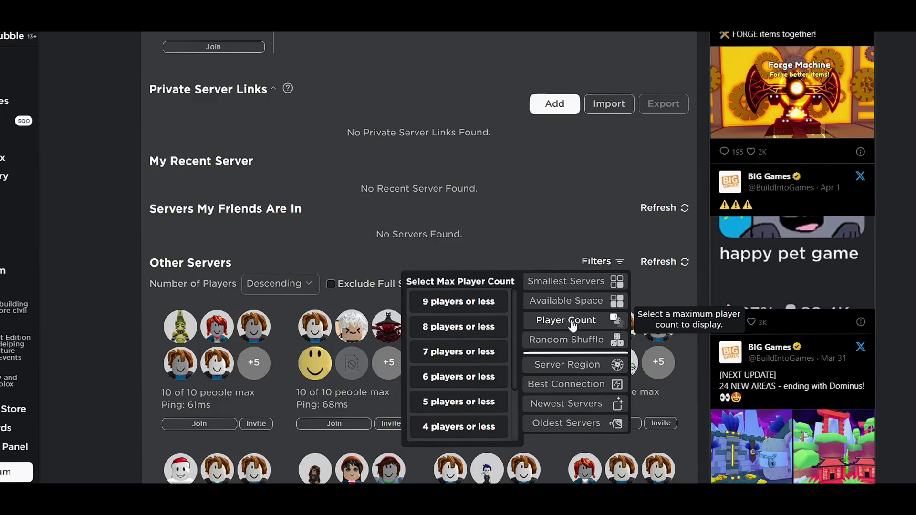
scroll(465, 372, "down", 3)
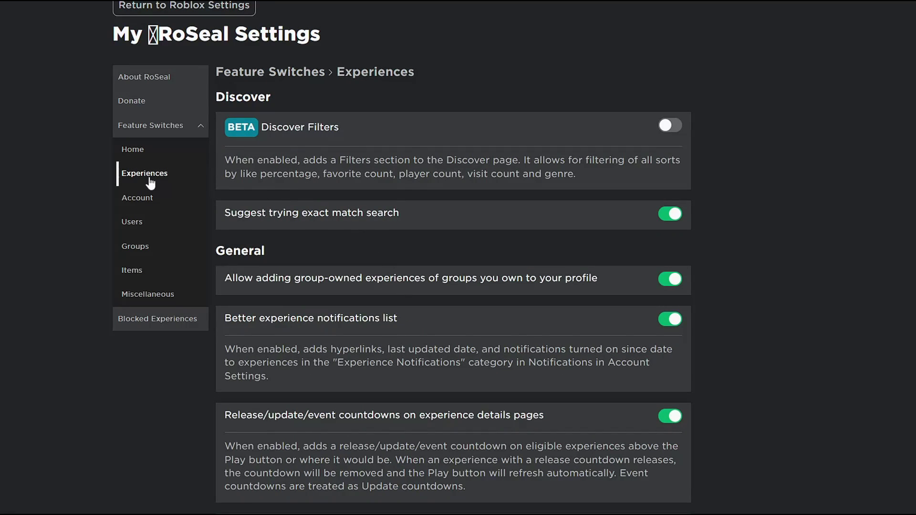
Step: Scroll RoSeal's Experiences feature switches down to the badges list options
scroll(506, 305, "down", 4)
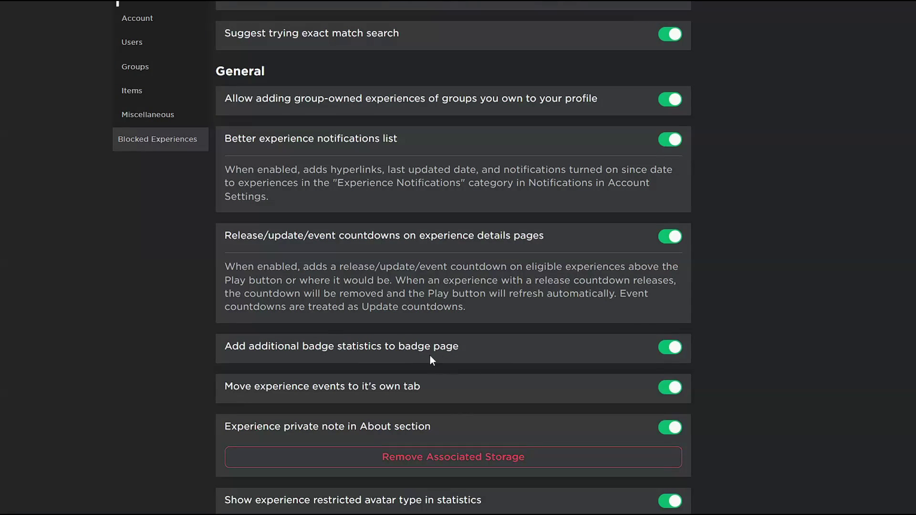
scroll(706, 353, "down", 9)
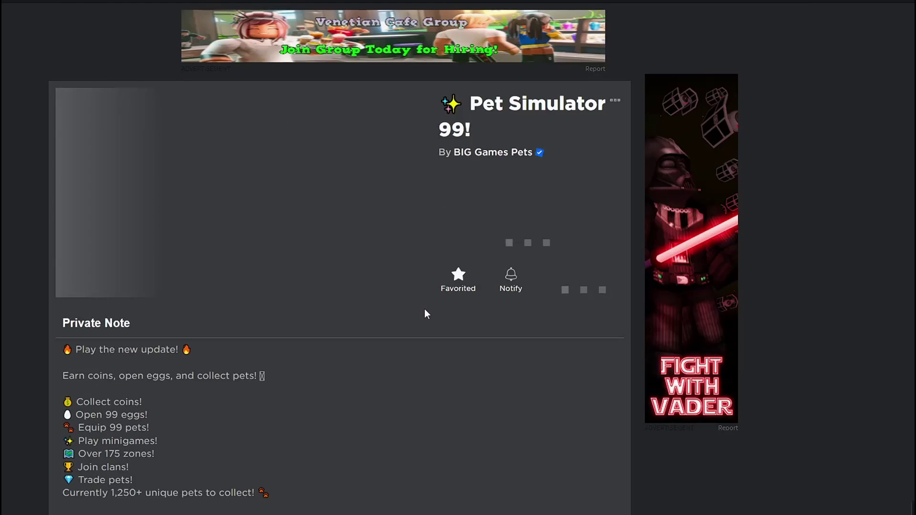
Step: Open the game's Badges tab, expand Sorts and Filters, and enable Show Inactive Items
scroll(425, 310, "down", 6)
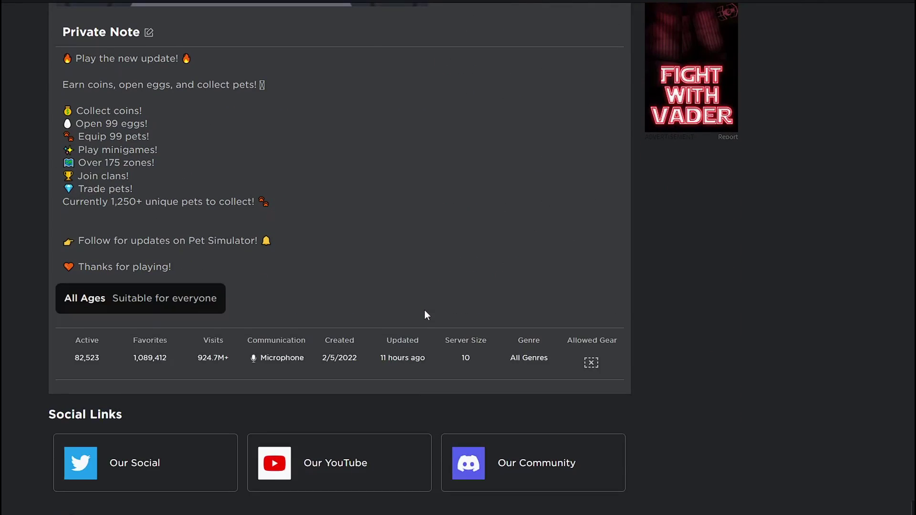
scroll(425, 310, "down", 10)
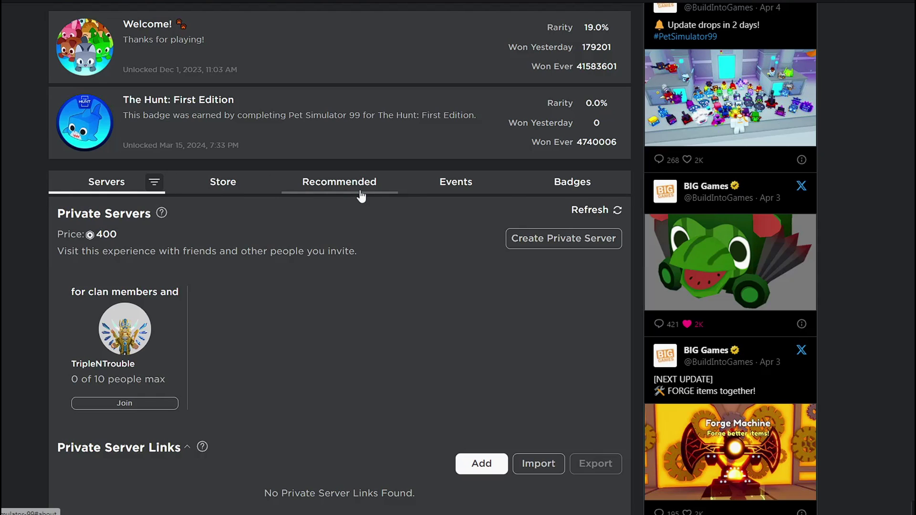
left_click(570, 186)
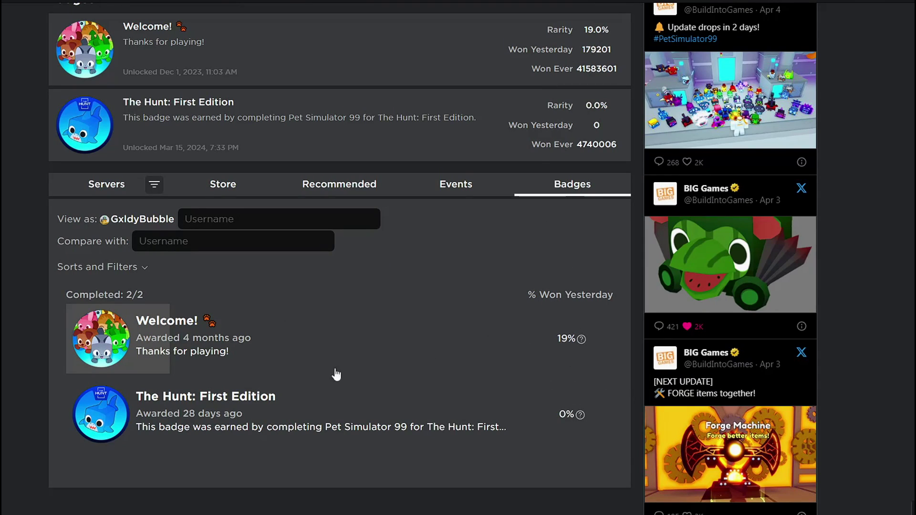
left_click(114, 270)
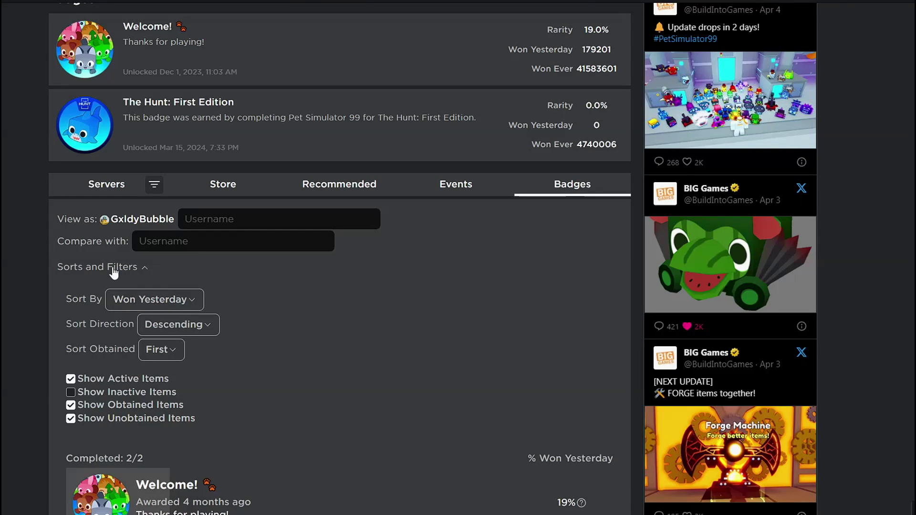
scroll(113, 284, "down", 3)
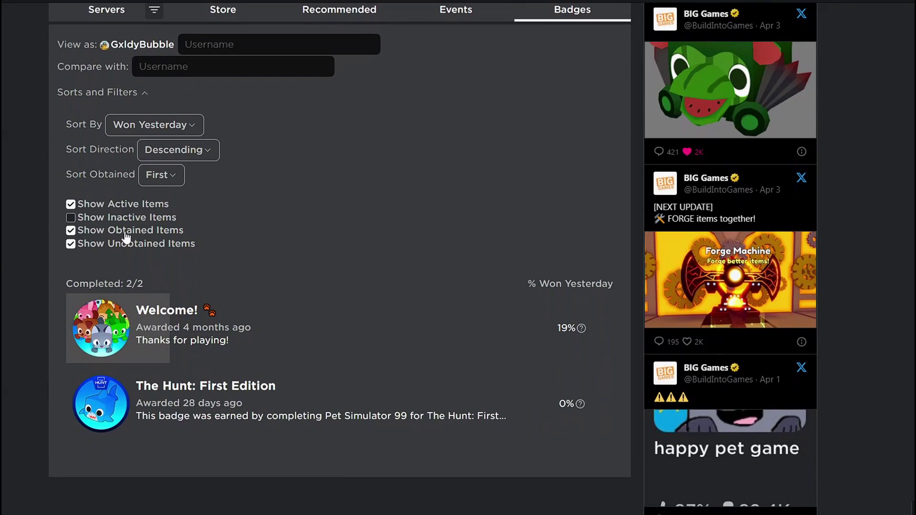
left_click(71, 217)
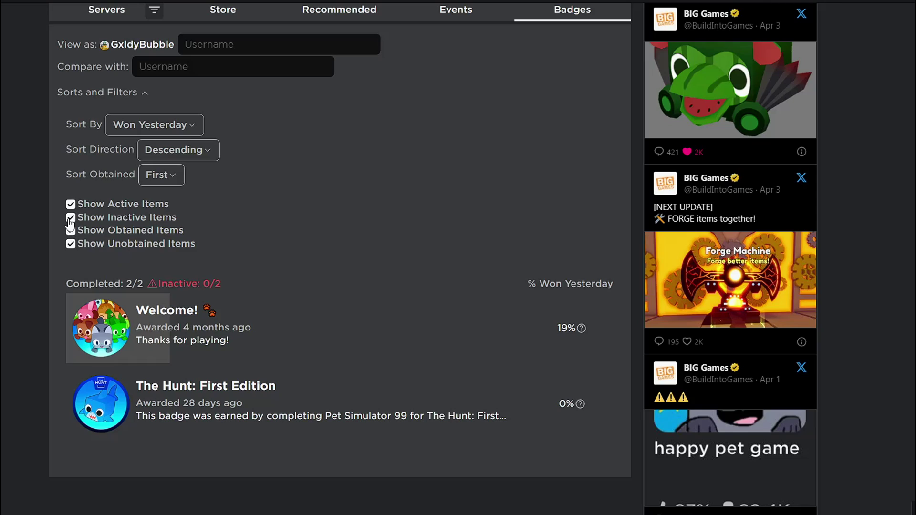